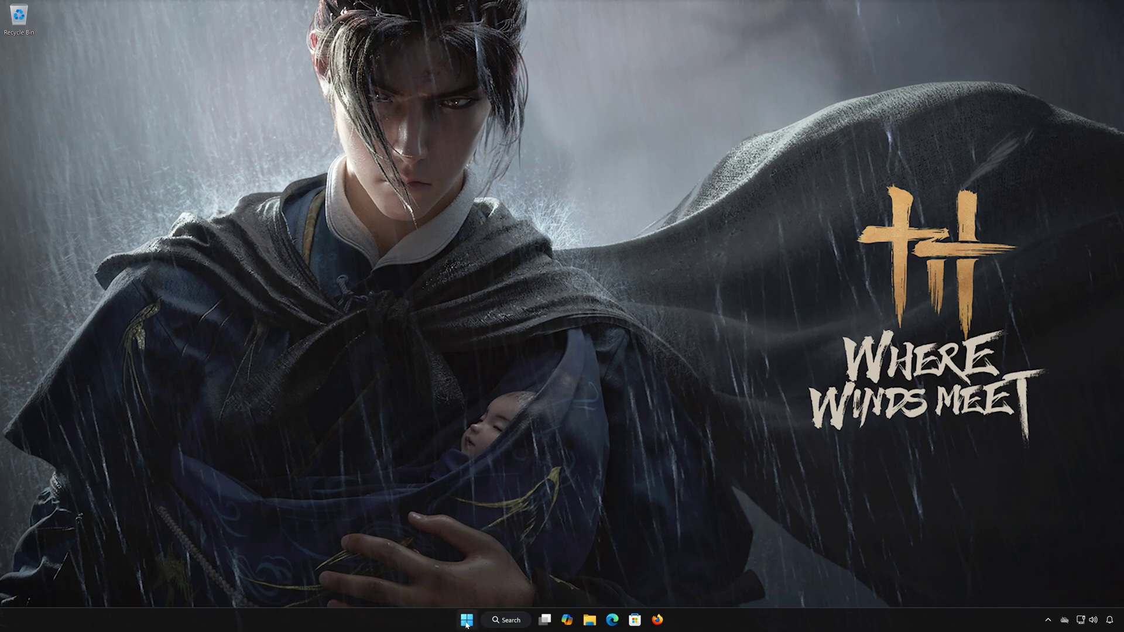
- Search 'control' and open Control Panel's Network and Sharing Center showing Ethernet0
click(466, 623)
text(control)
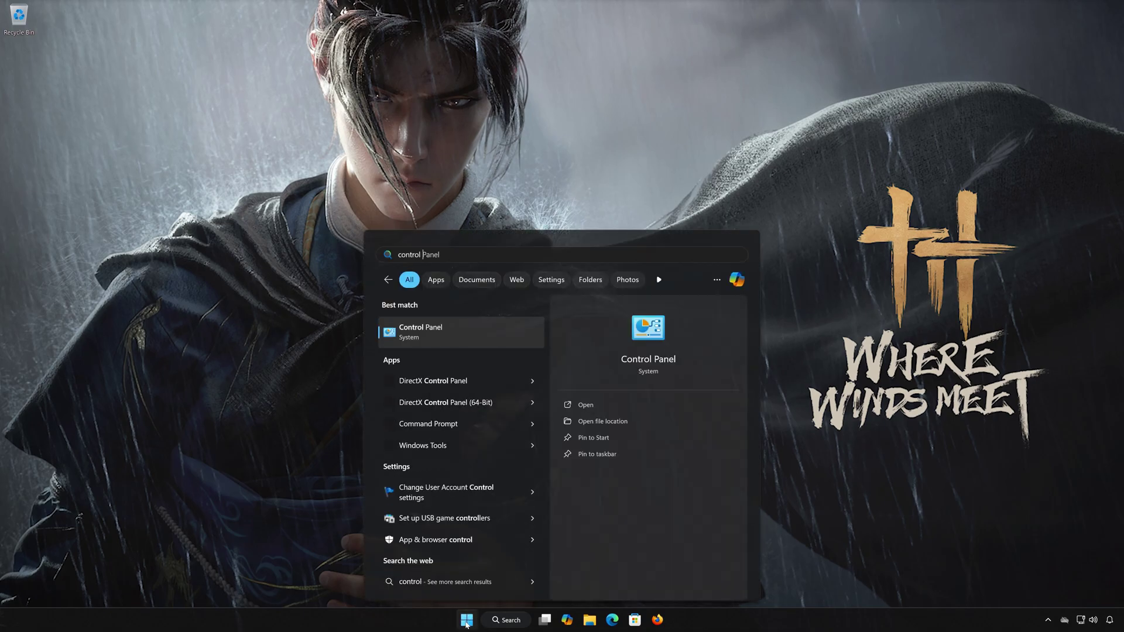
click(476, 339)
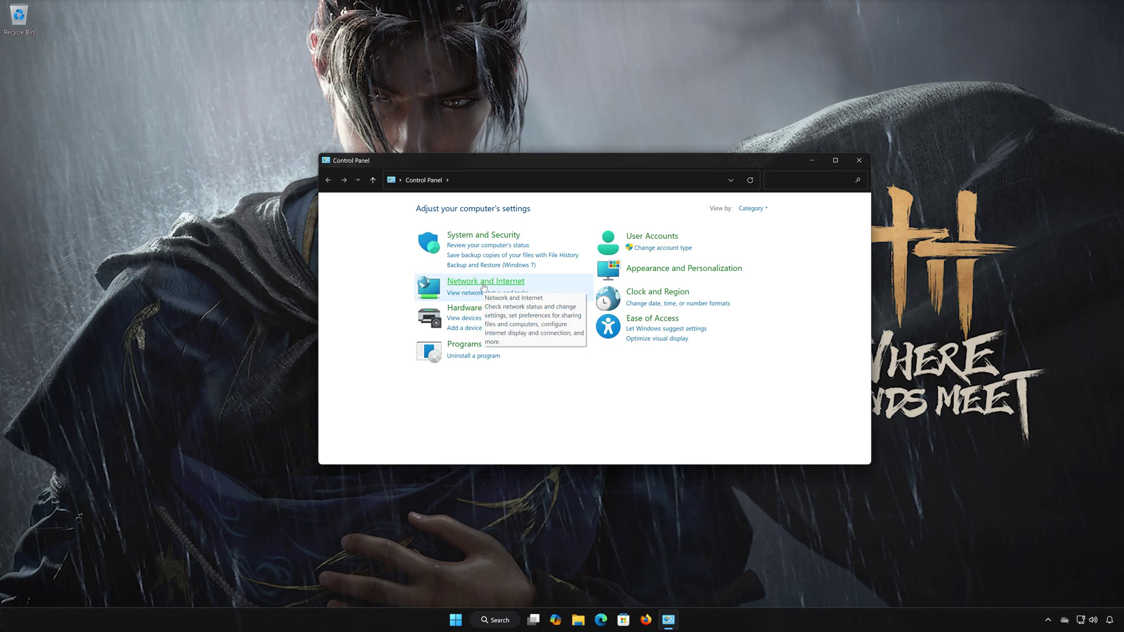
click(483, 287)
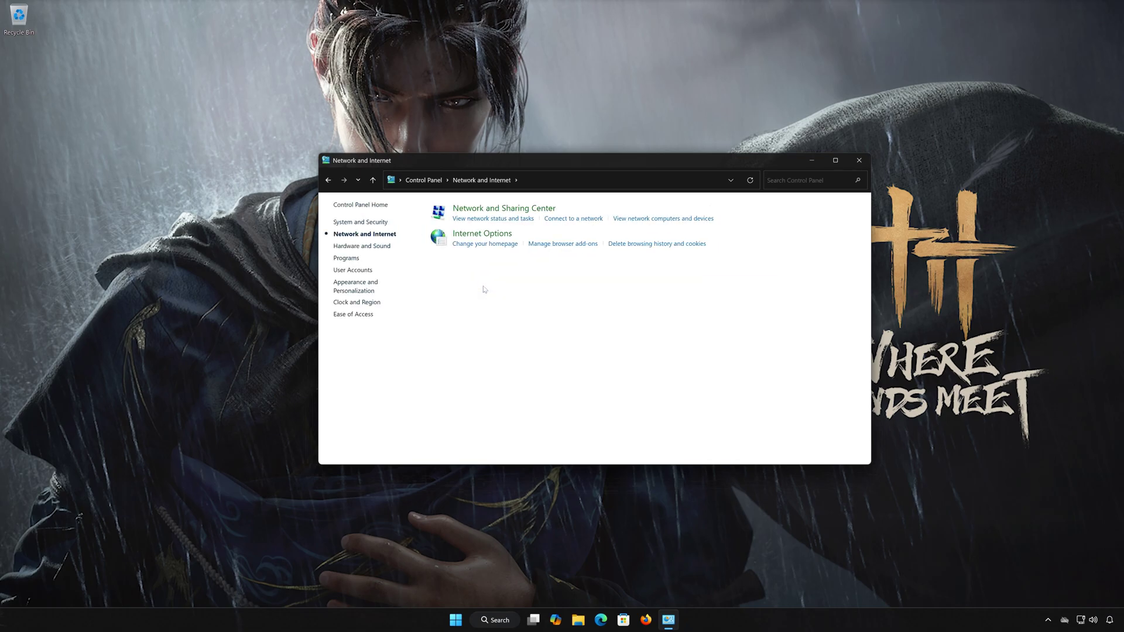
click(510, 212)
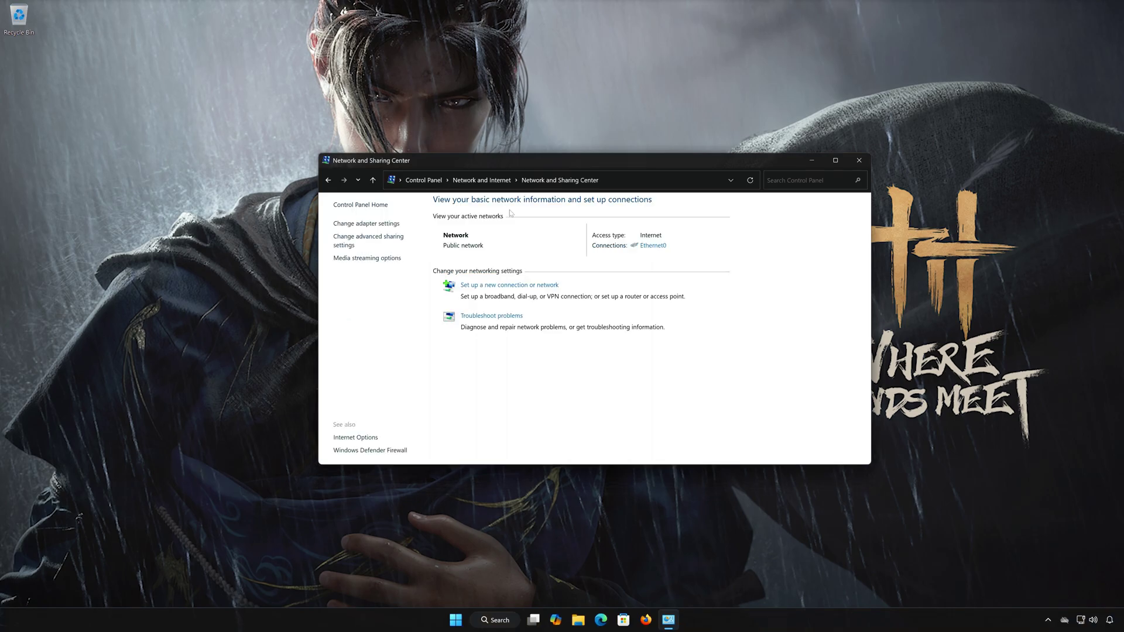
- Open Ethernet0's Internet Protocol Version 4 (TCP/IPv4) Properties and close the Sharing Center window
click(653, 245)
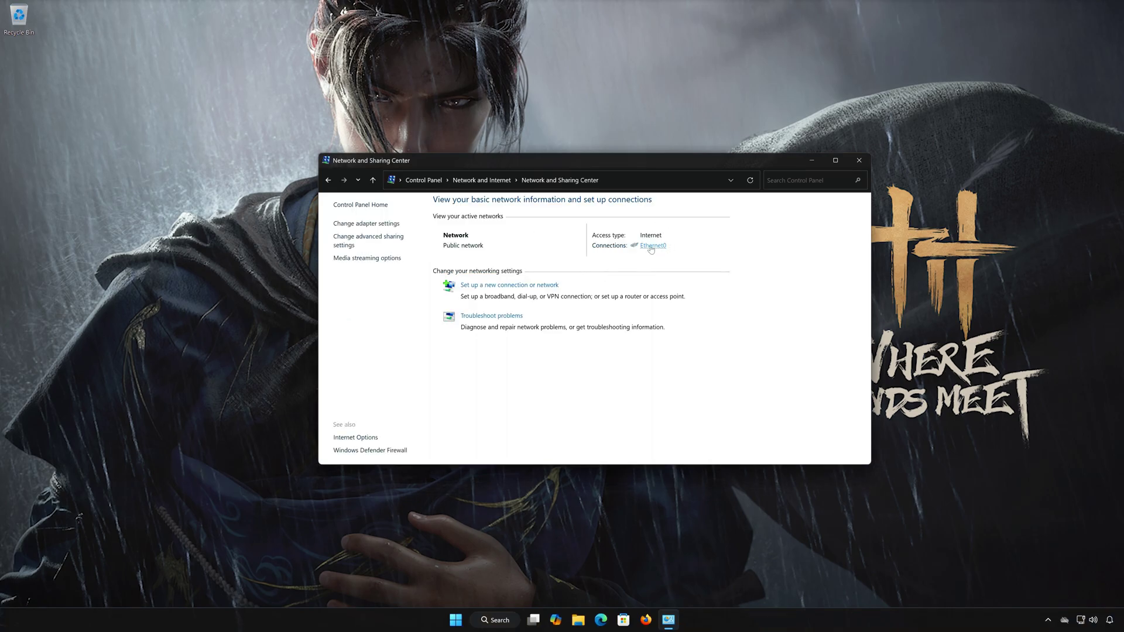
click(859, 160)
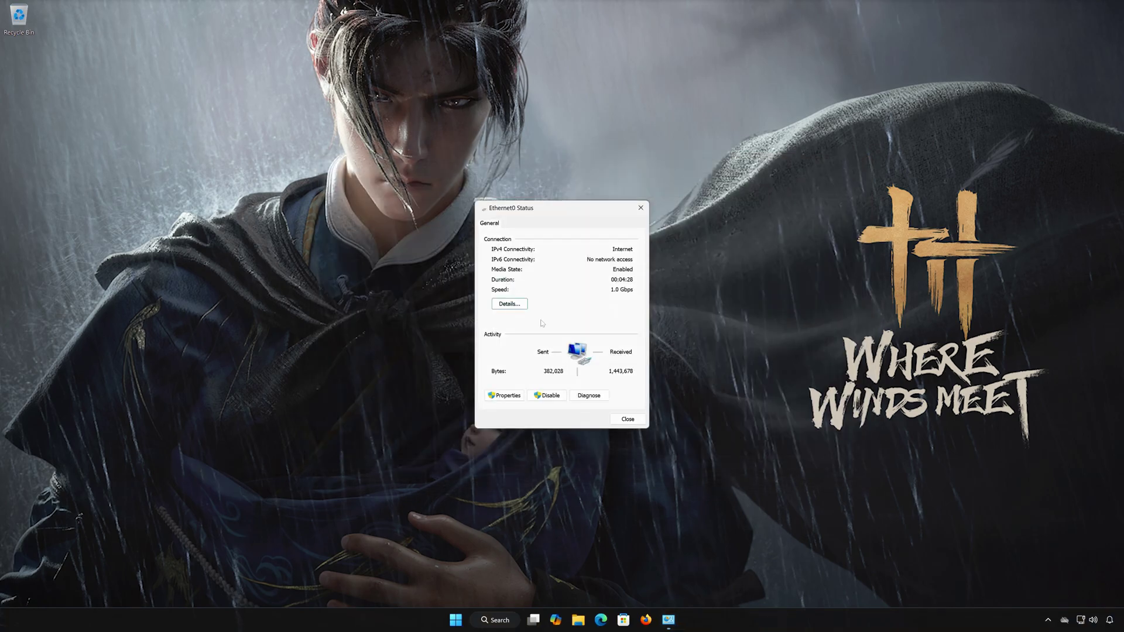
click(507, 397)
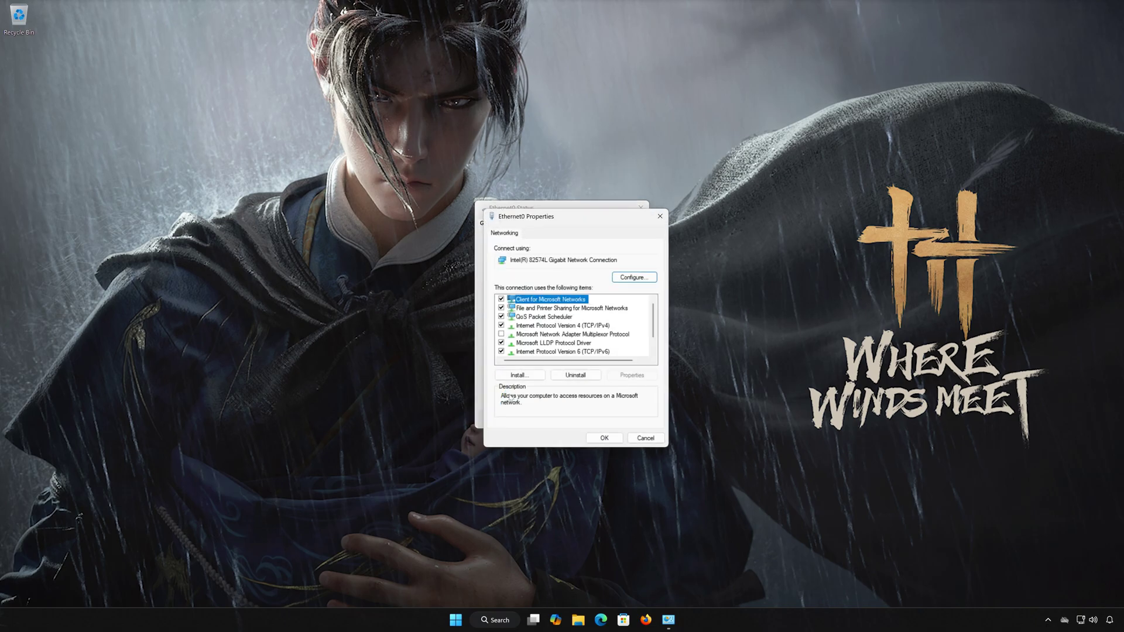
click(587, 326)
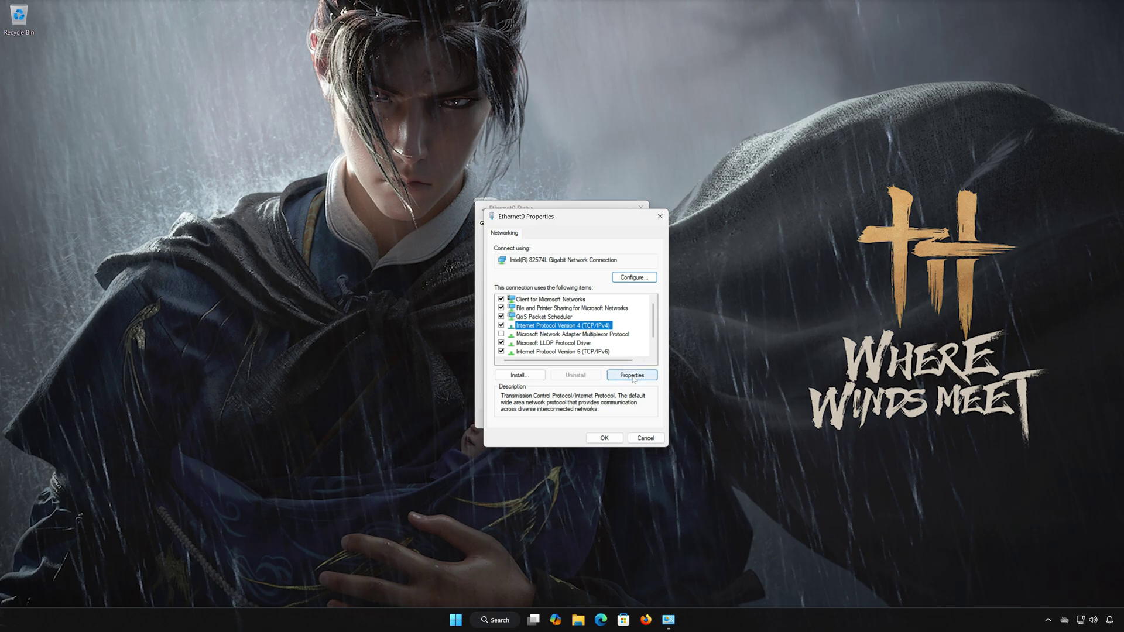
click(630, 376)
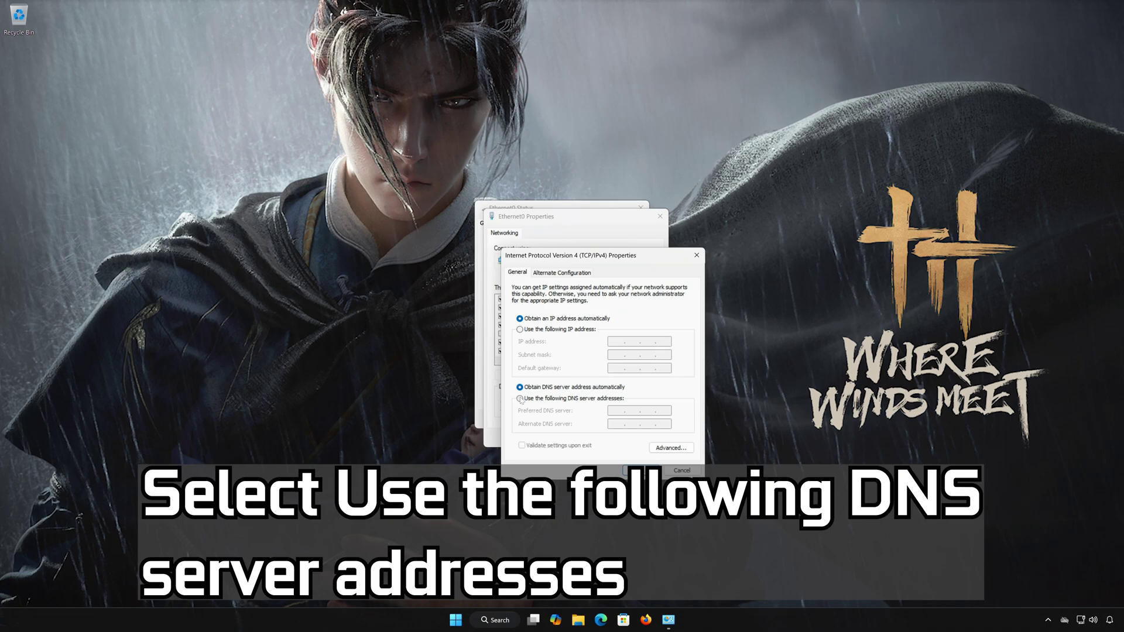
- Set DNS servers 8.8.8.8 and 8.4.4.8, save, and close Ethernet0's properties and status windows
click(521, 398)
text(8)
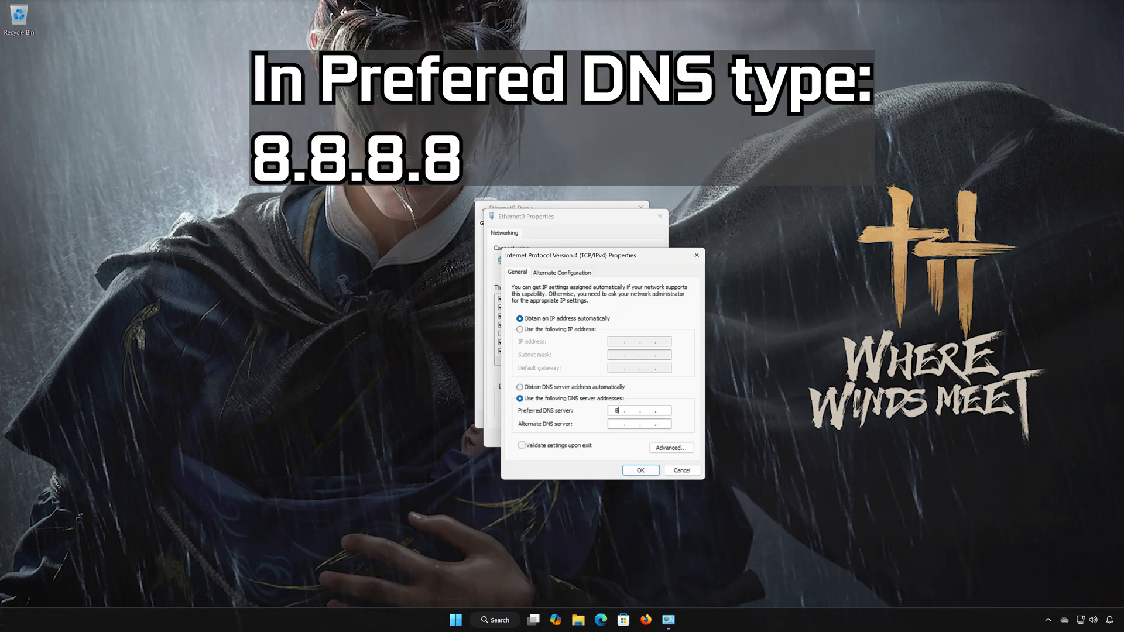
text(.8.8)
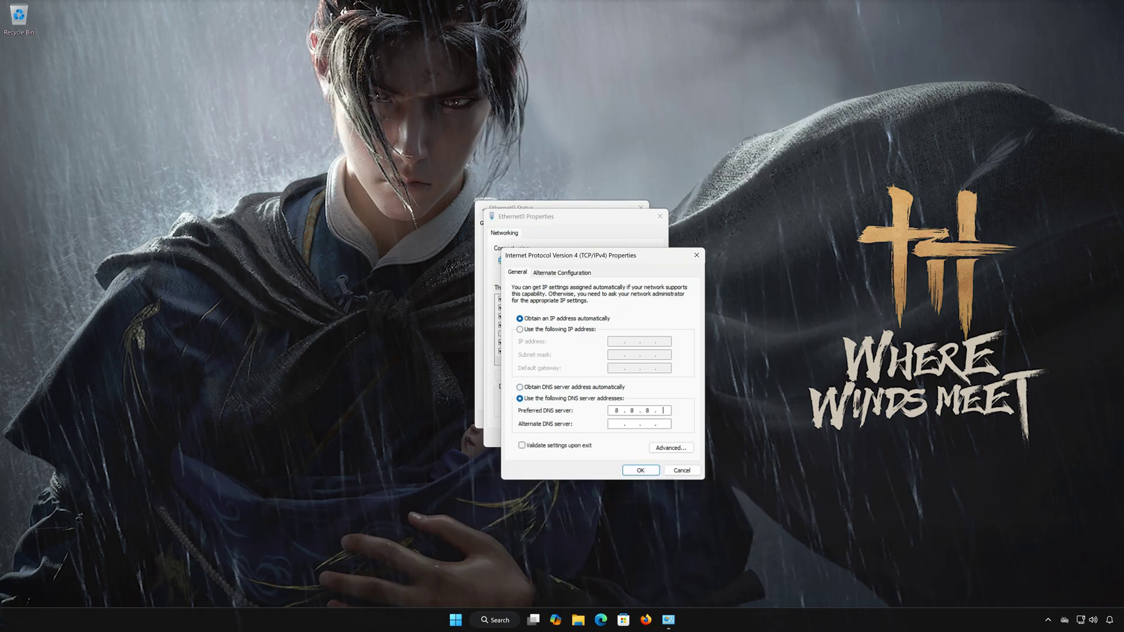
text(.8)
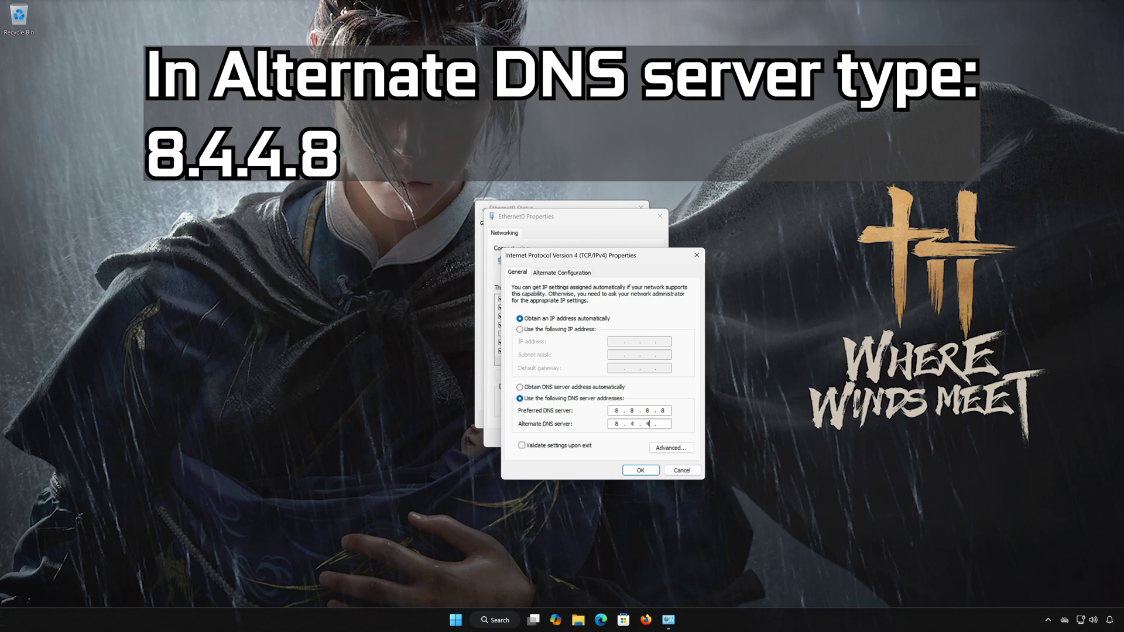
text(8)
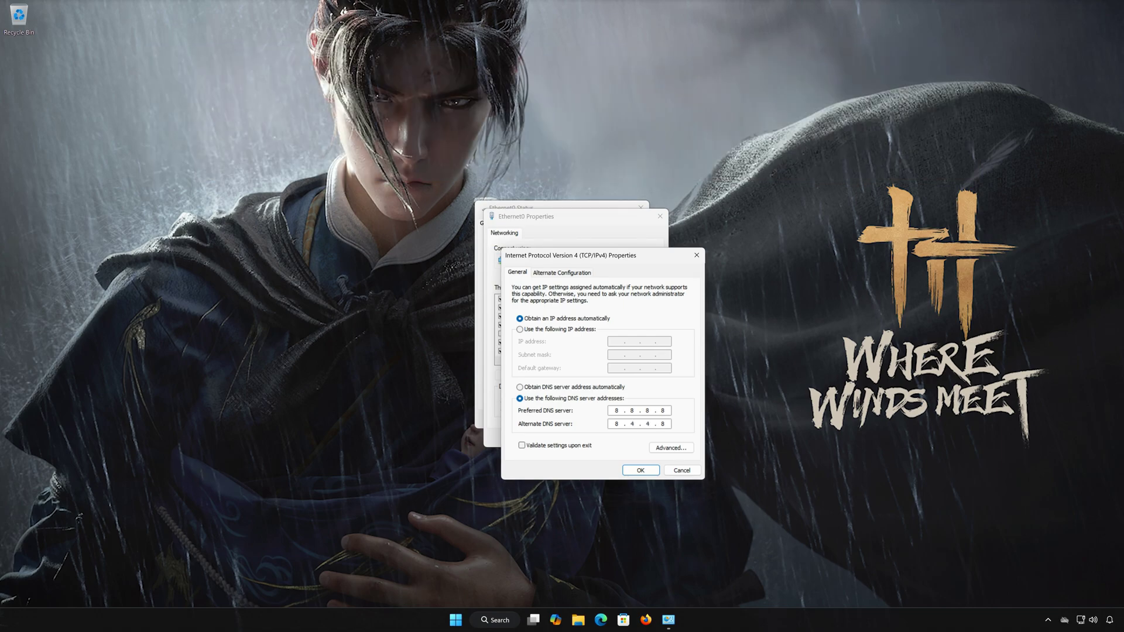
click(648, 472)
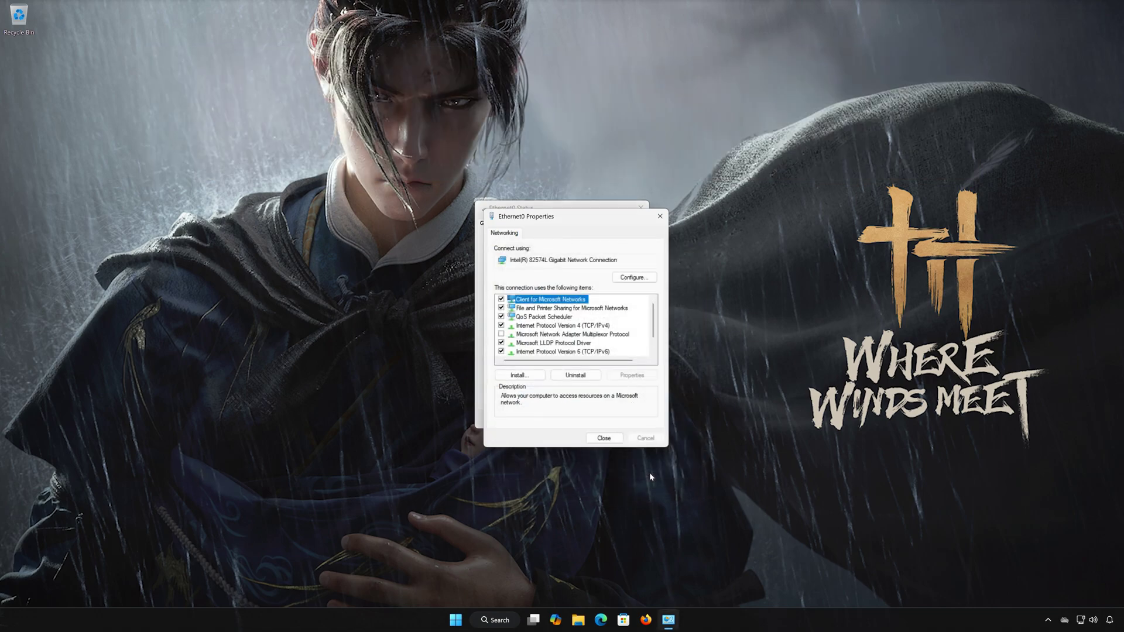
click(604, 438)
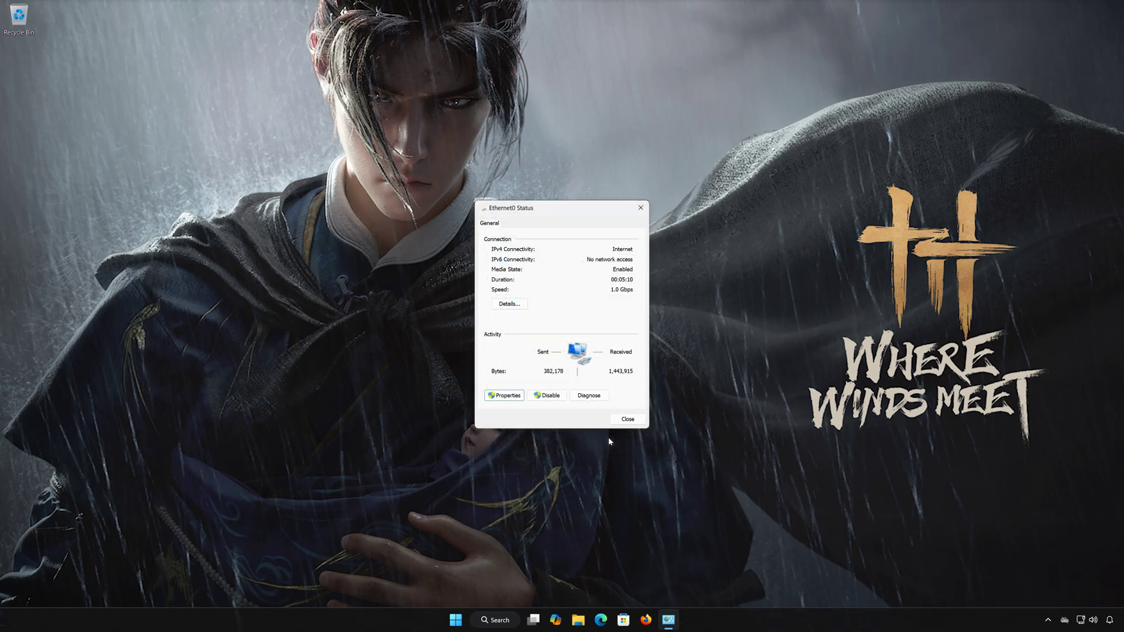
click(627, 417)
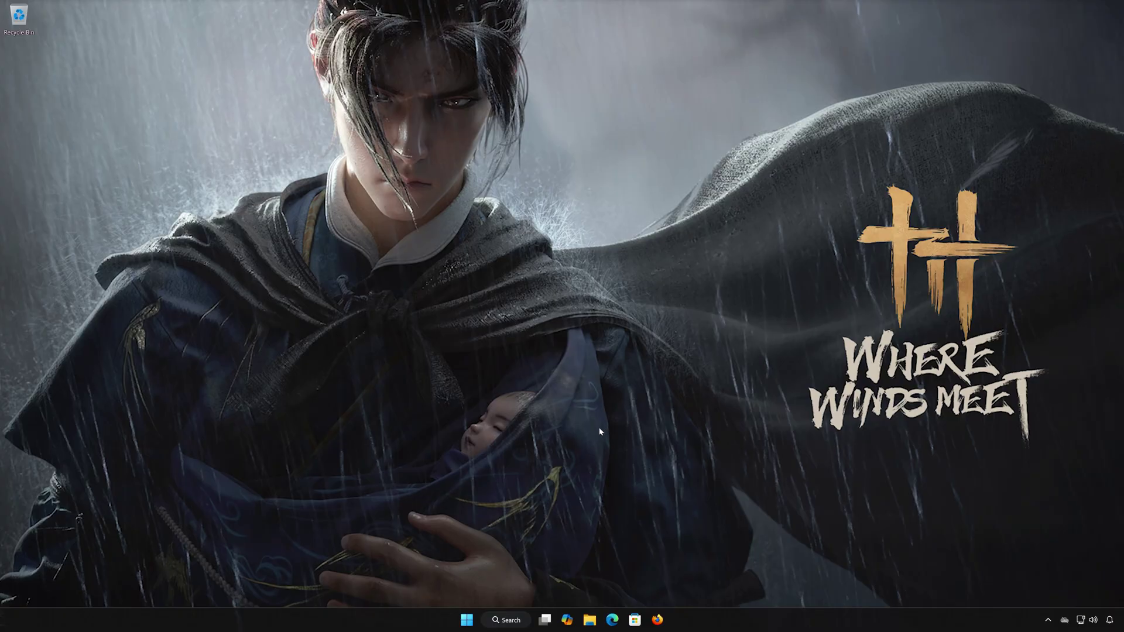
- Launch Command Prompt as administrator via a 'cmd' search, approve UAC, and centre the window
click(463, 624)
text(cmd)
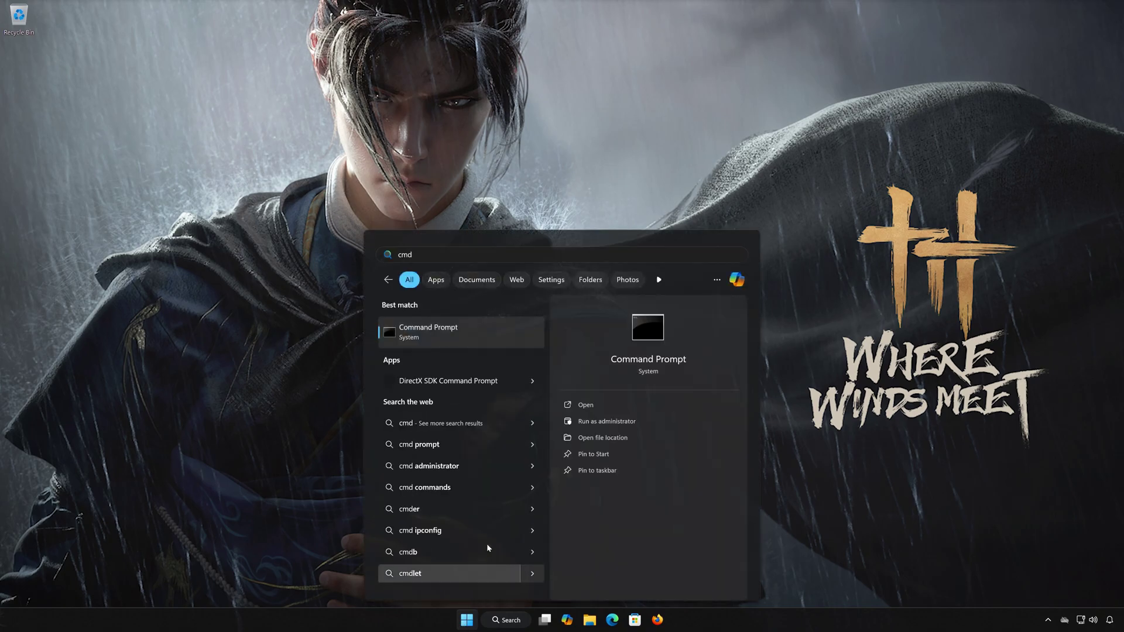
click(476, 330)
right_click(476, 332)
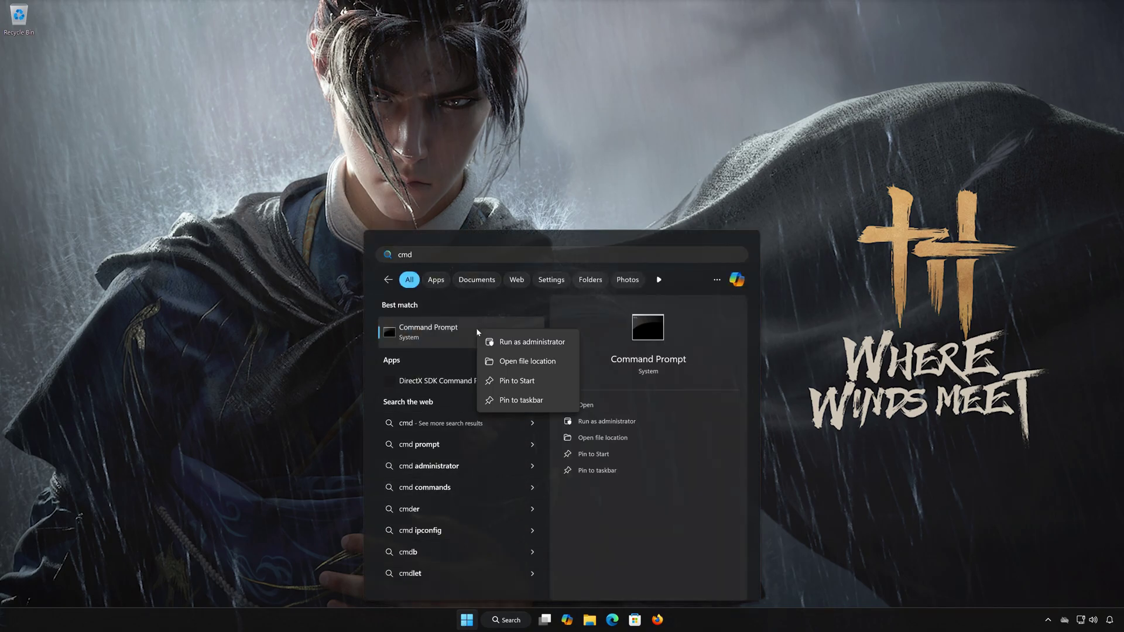
click(540, 343)
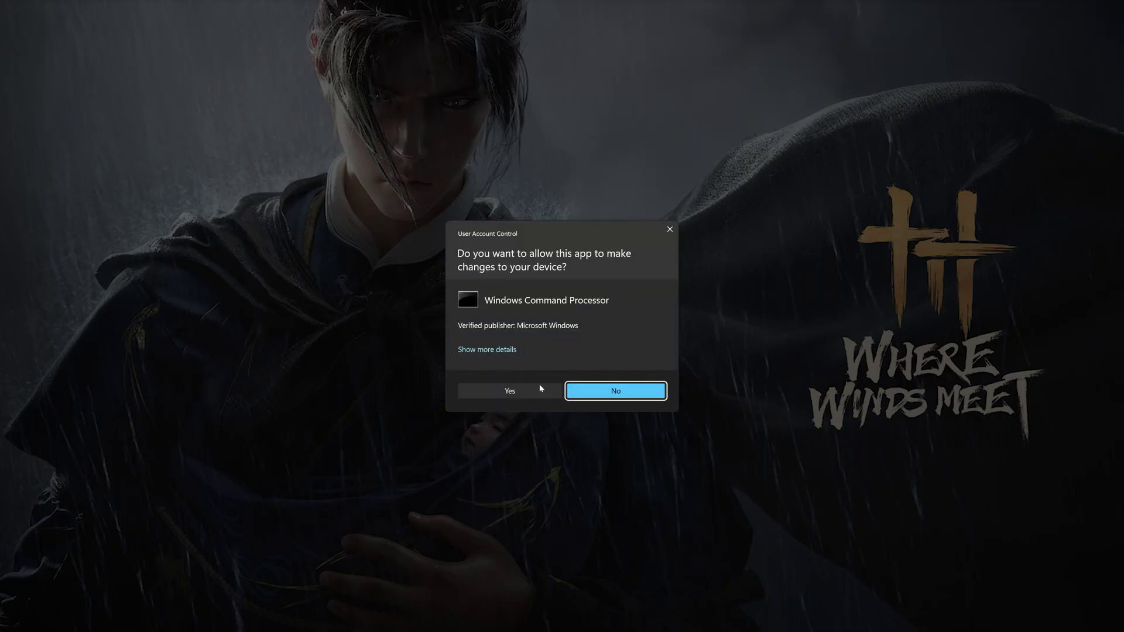
click(509, 391)
drag(408, 135, 585, 171)
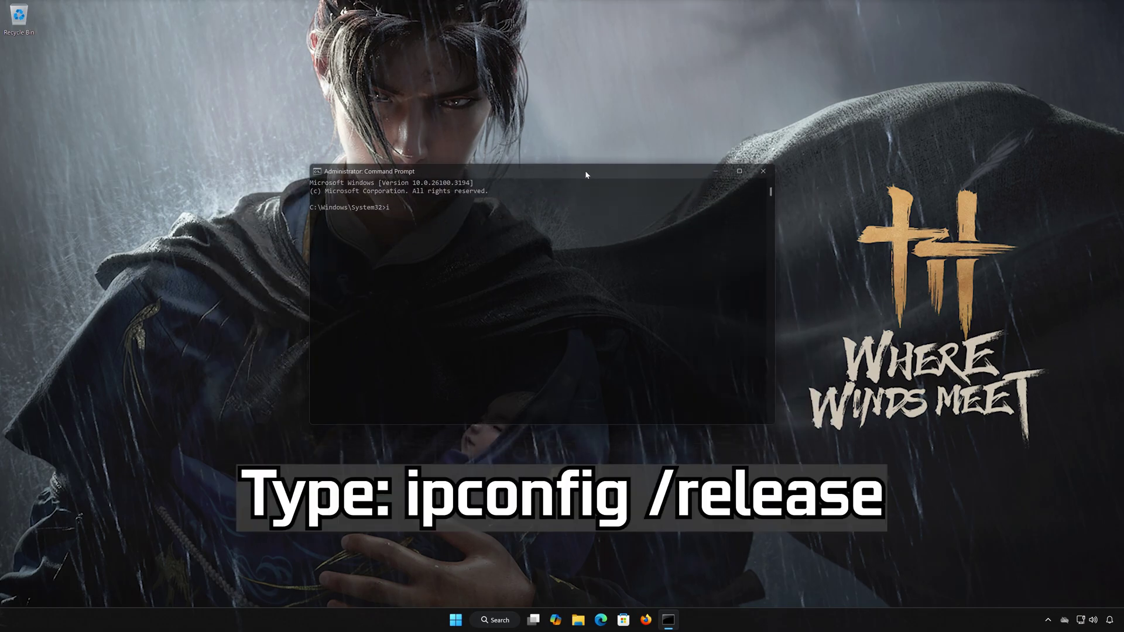
- Run ipconfig /release and ipconfig /renew to give Ethernet0 a fresh IPv4 address
text(ipconfig /release)
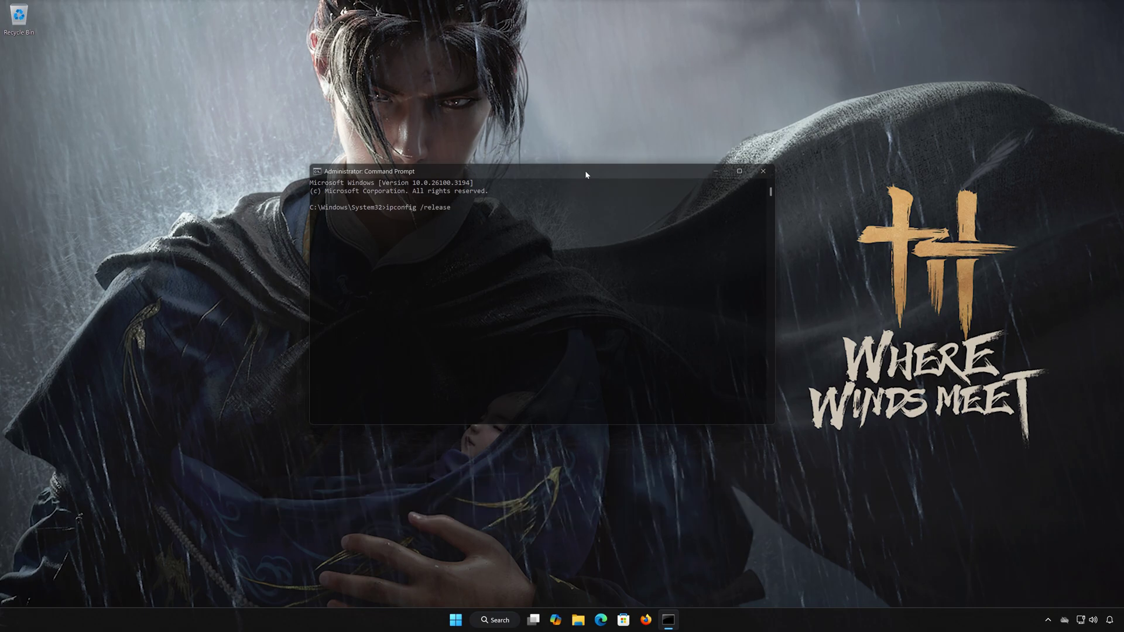
key(Return)
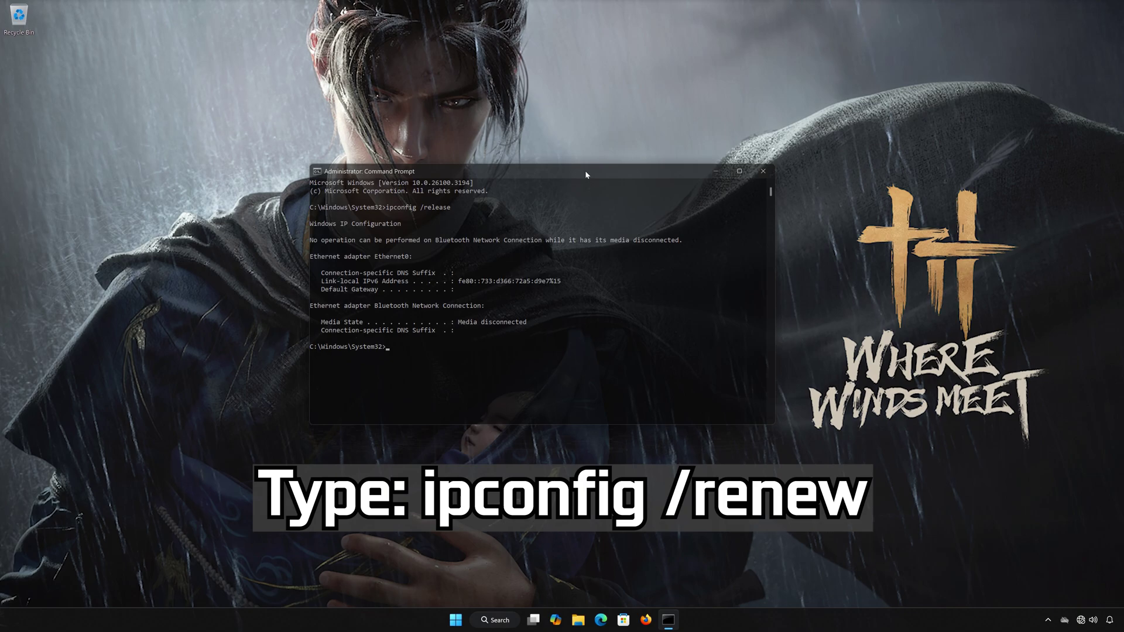
text(ipconfig /renew)
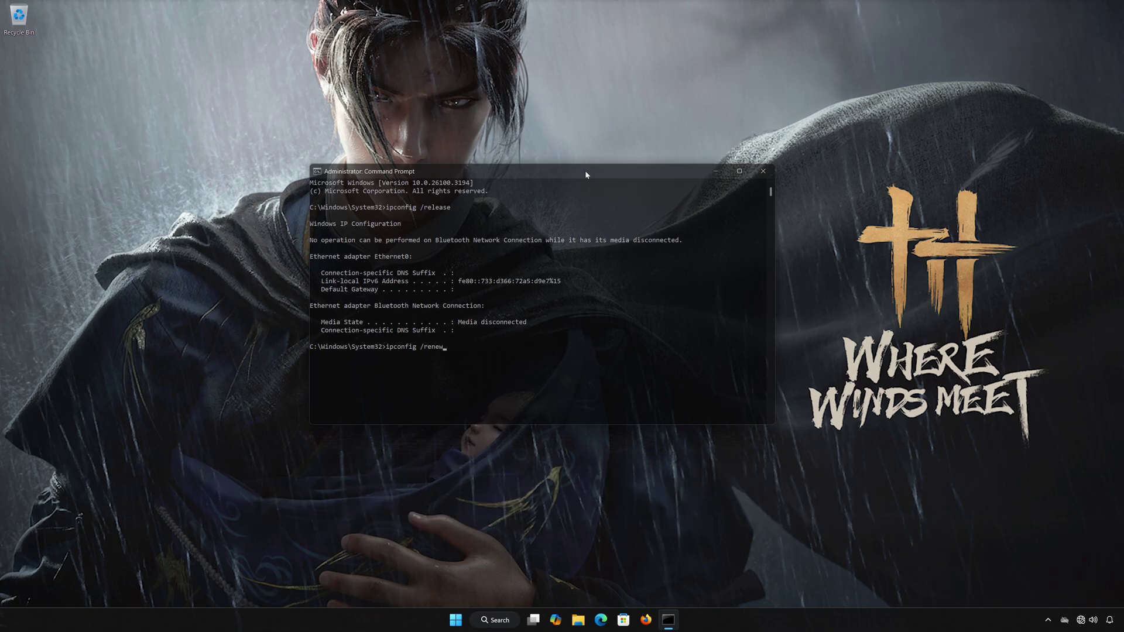
key(Return)
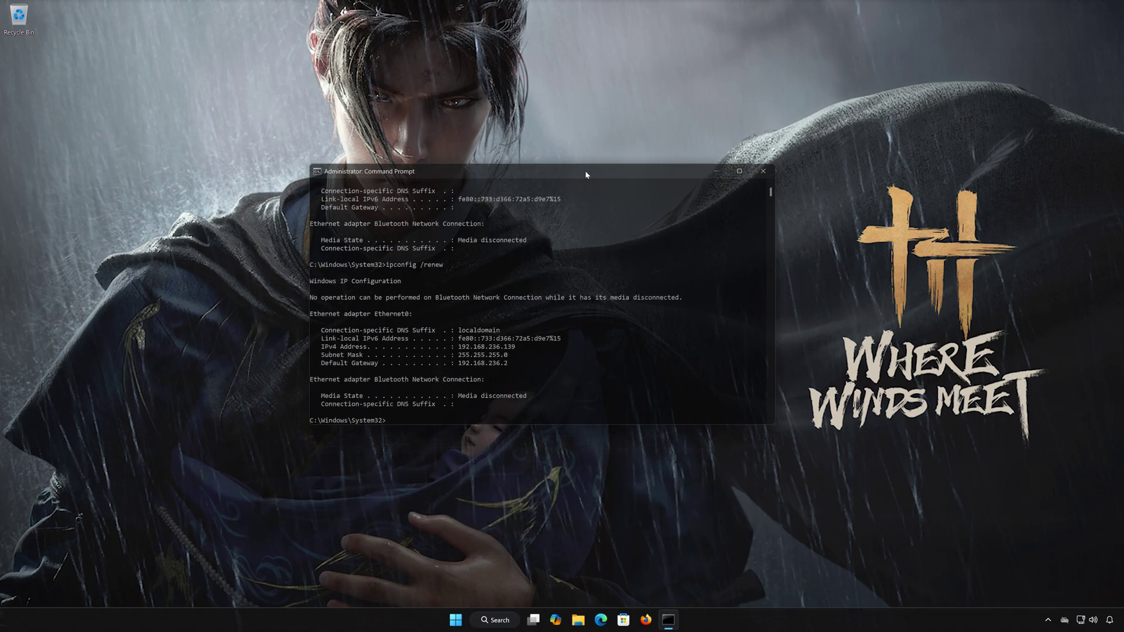
- Run ipconfig /flushdns and netsh winsock reset, then exit the Command Prompt
text(ipconfig)
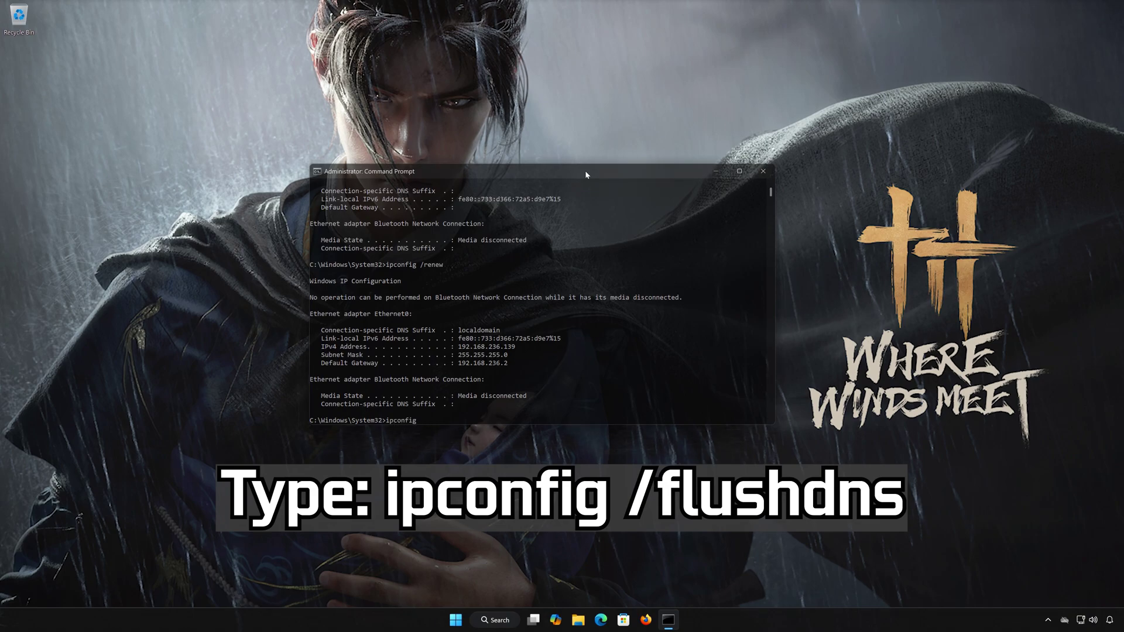
text( /flushdns)
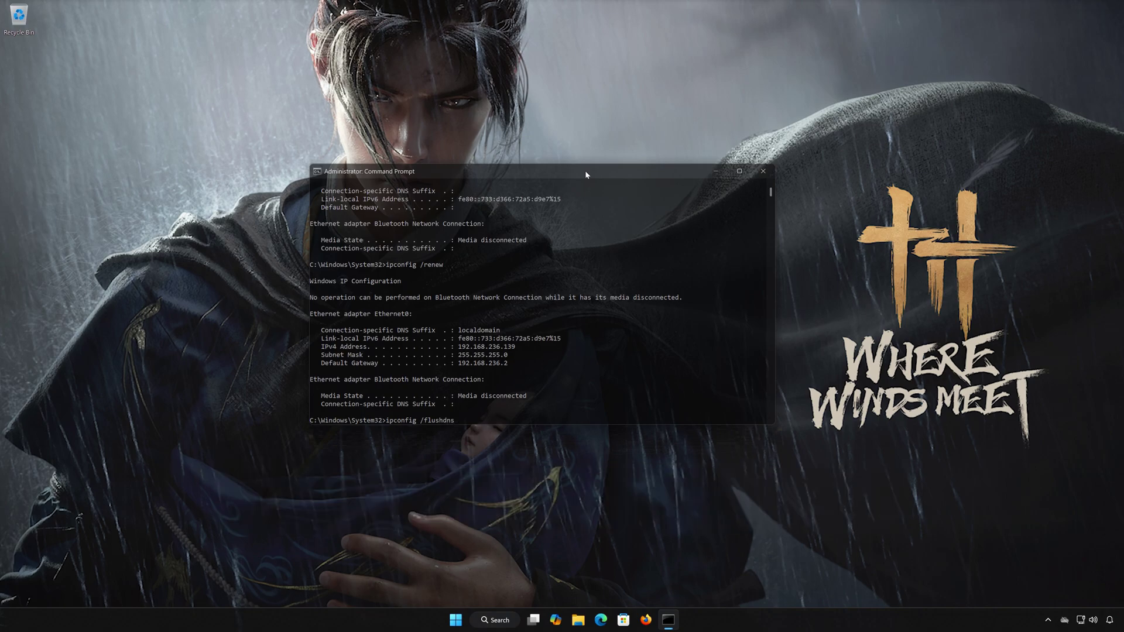
key(Return)
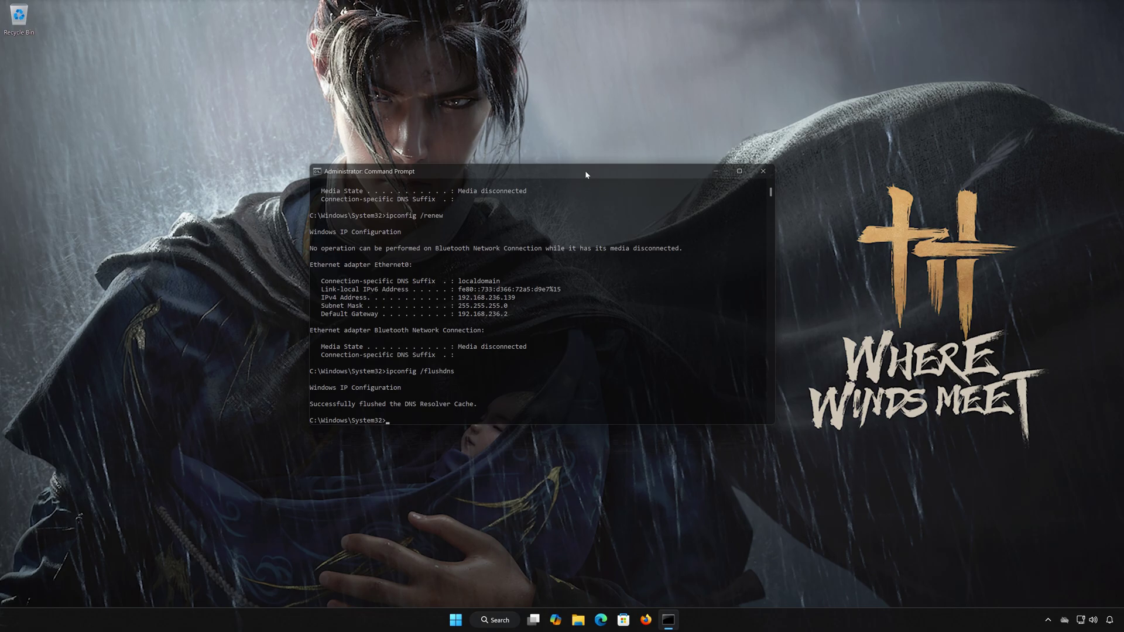
text(net)
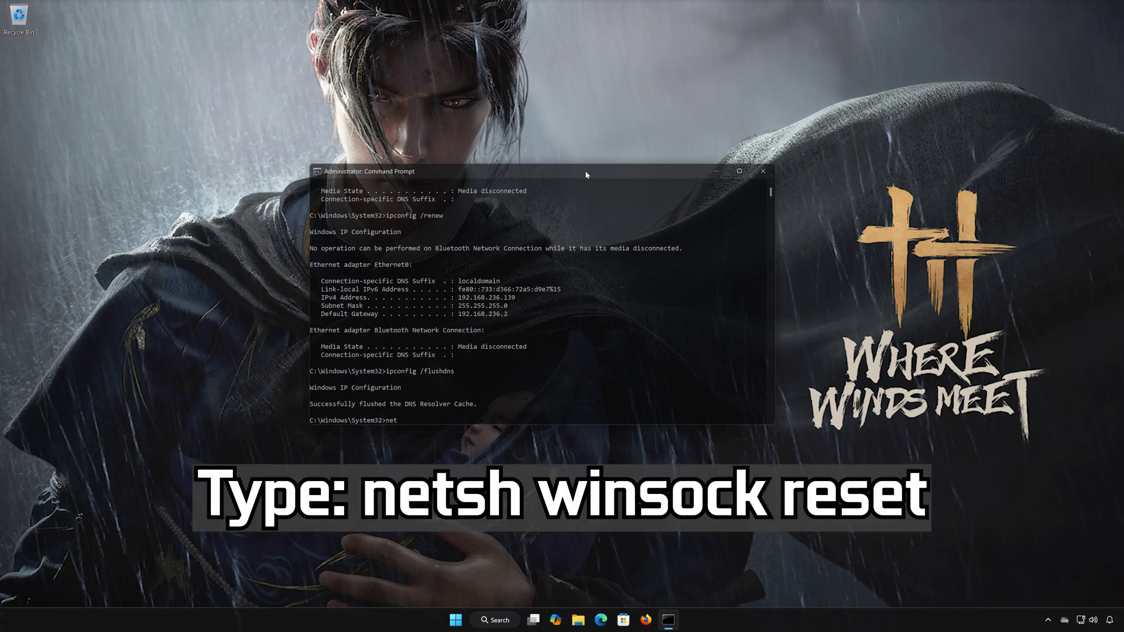
text(sh winsock reset)
key(Return)
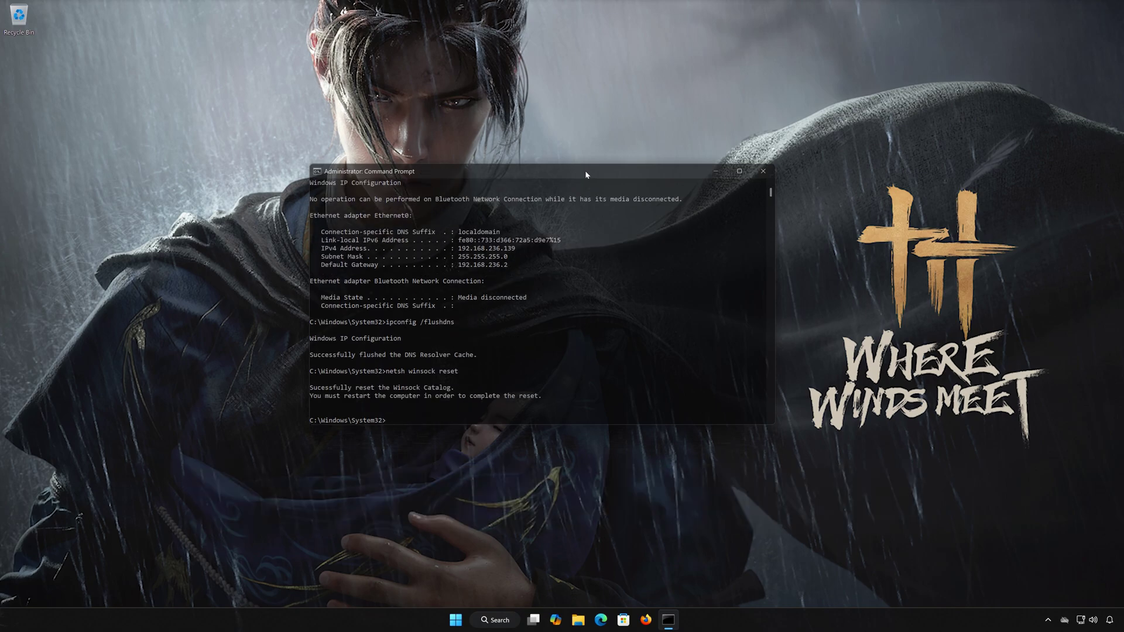
text(exit)
key(Return)
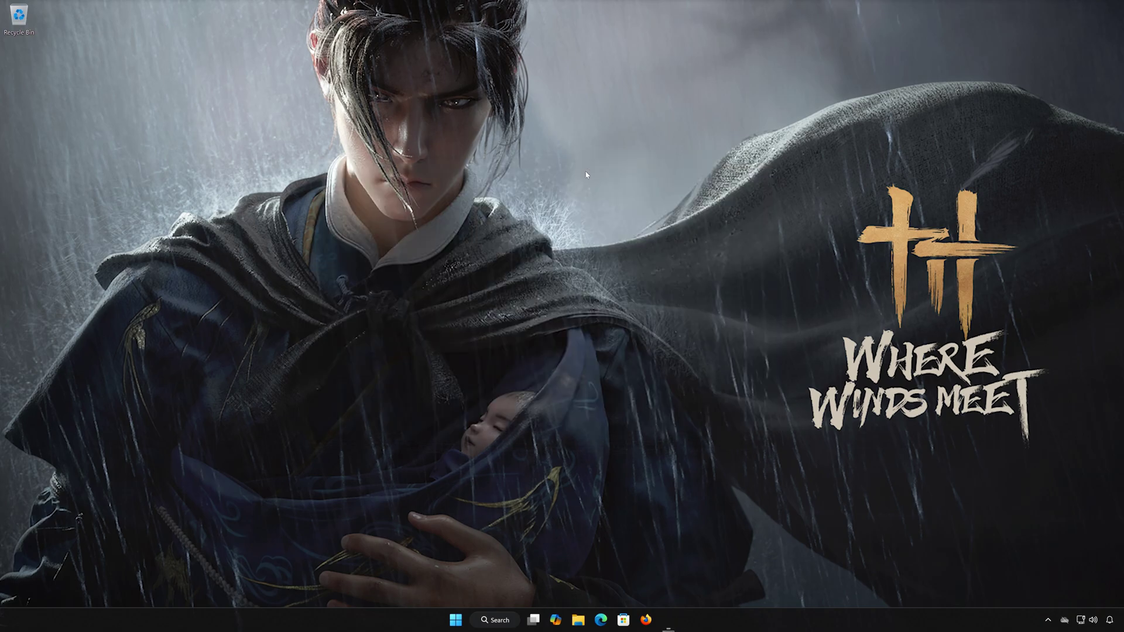
- Restart the computer, then launch Settings from the Start menu after the reboot
click(470, 619)
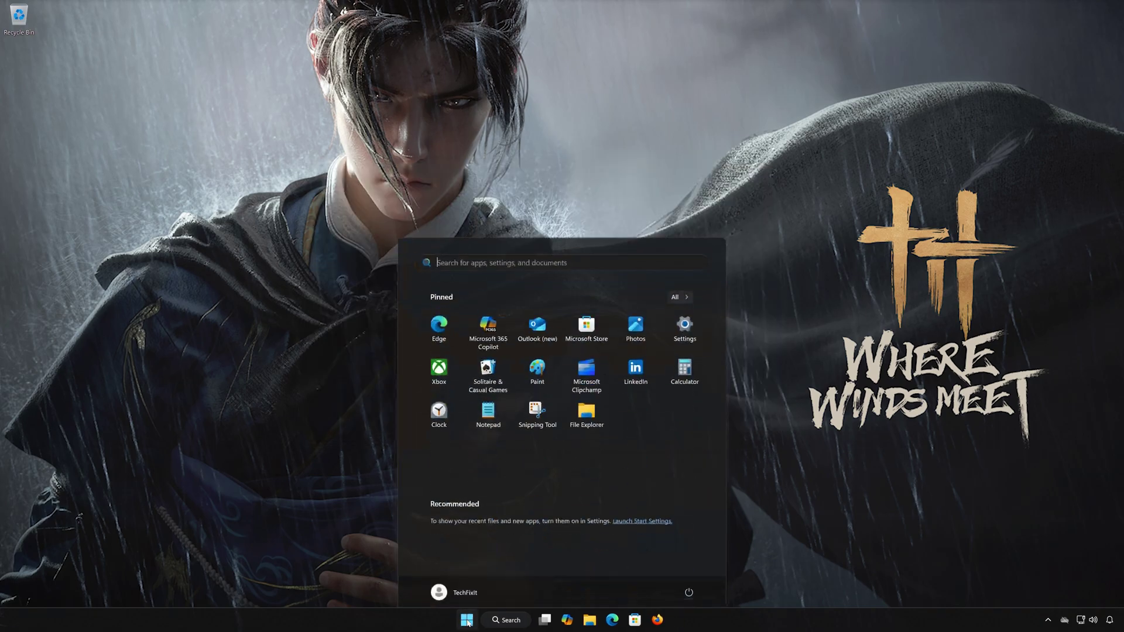
click(688, 584)
click(695, 565)
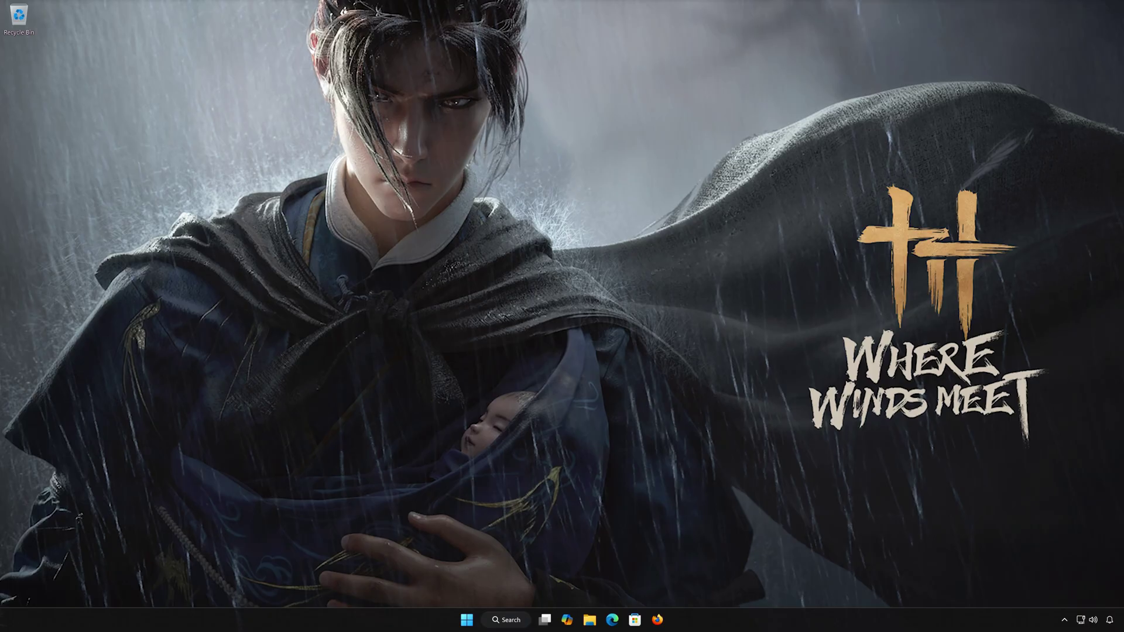
click(466, 620)
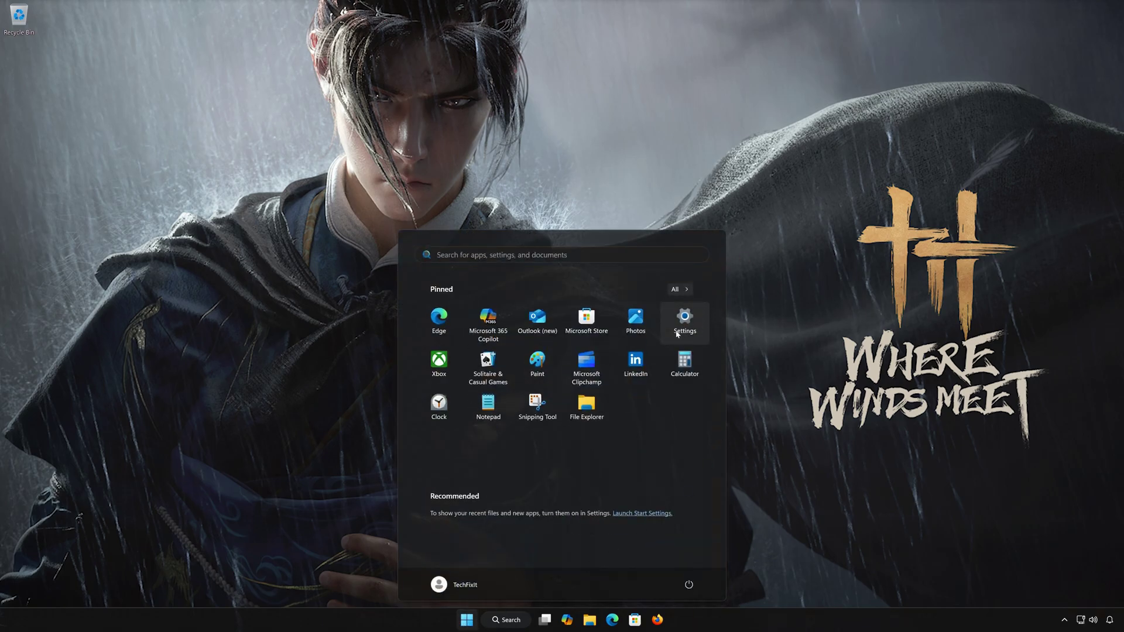
click(684, 320)
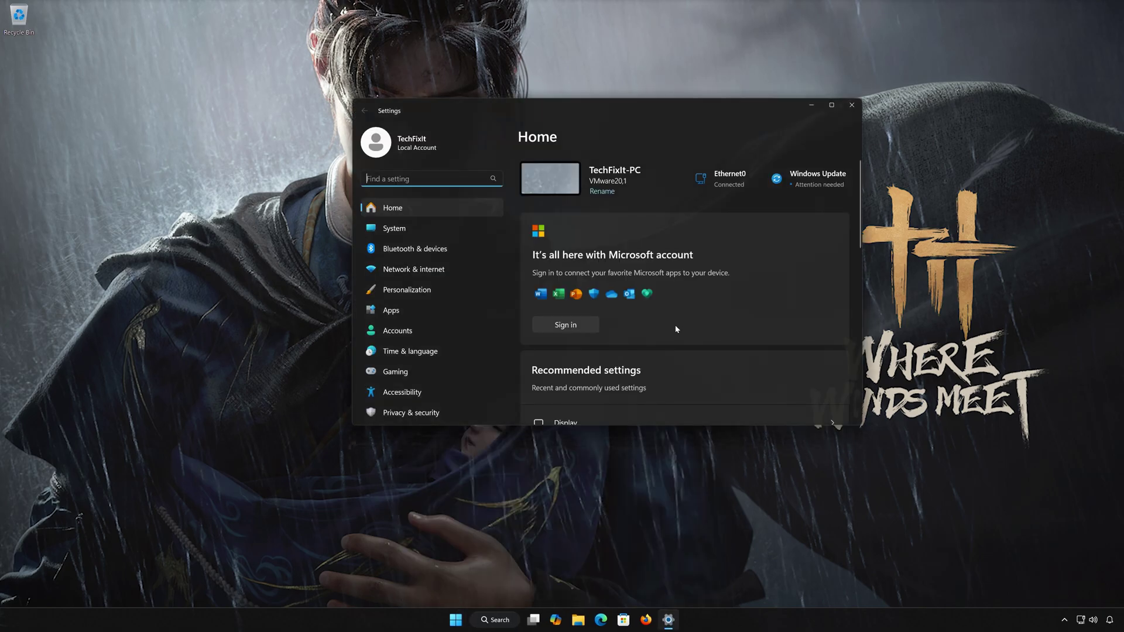
- Go to Network & internet > Advanced network settings > Network reset
click(430, 271)
scroll(717, 273, down, 2)
scroll(716, 273, down, 1)
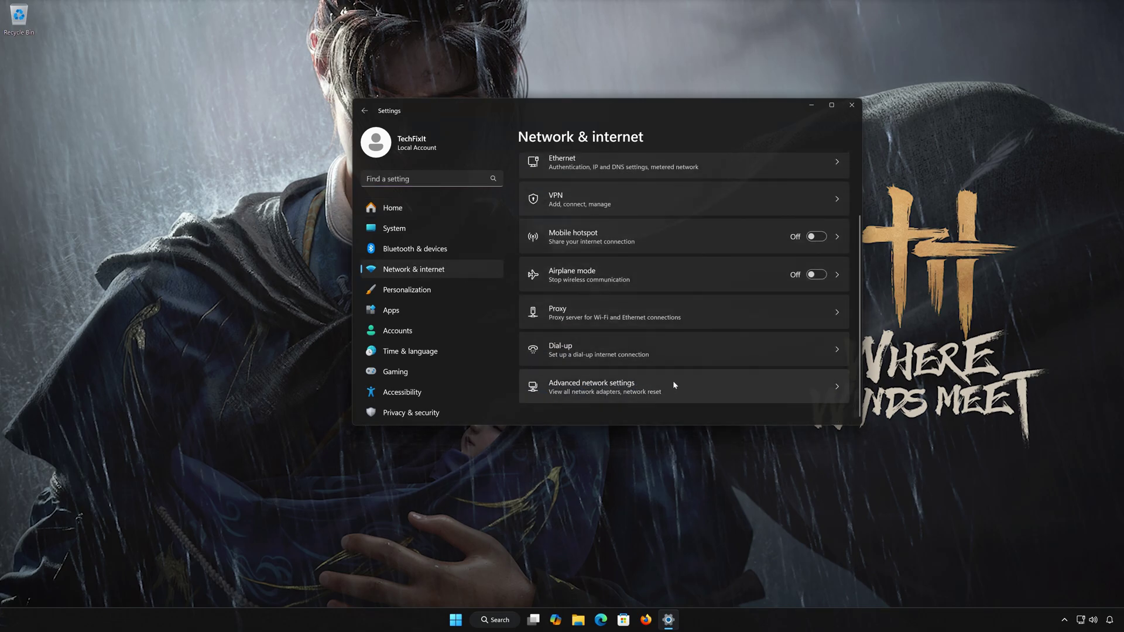
click(673, 384)
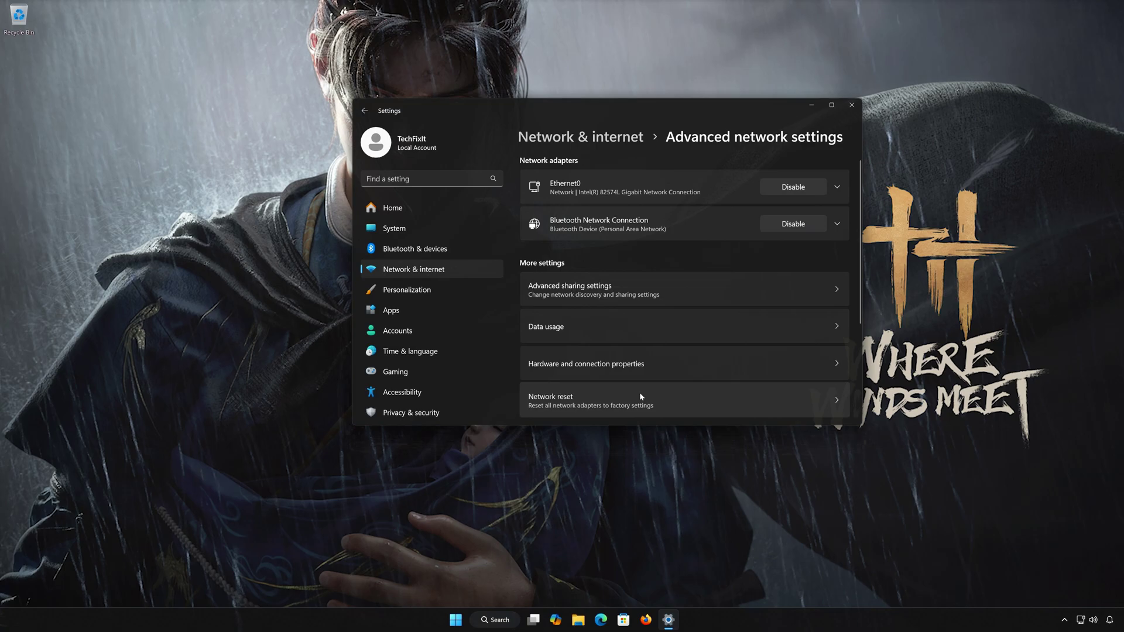
click(640, 397)
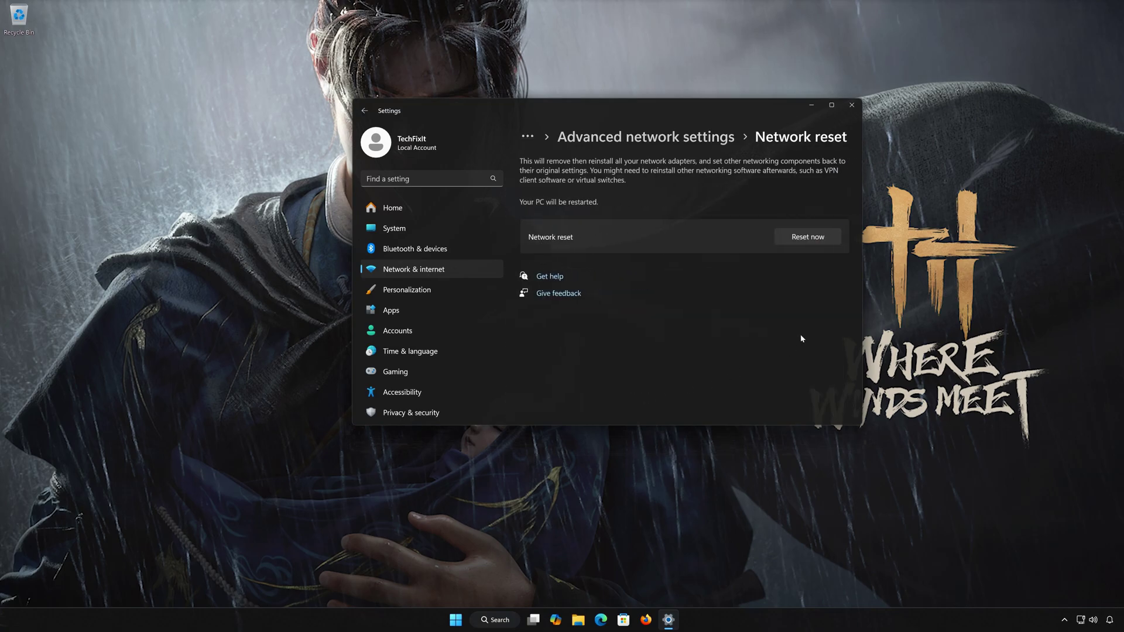
- Confirm the network reset, dismiss the sign-out notice, close Settings and open Start
click(819, 238)
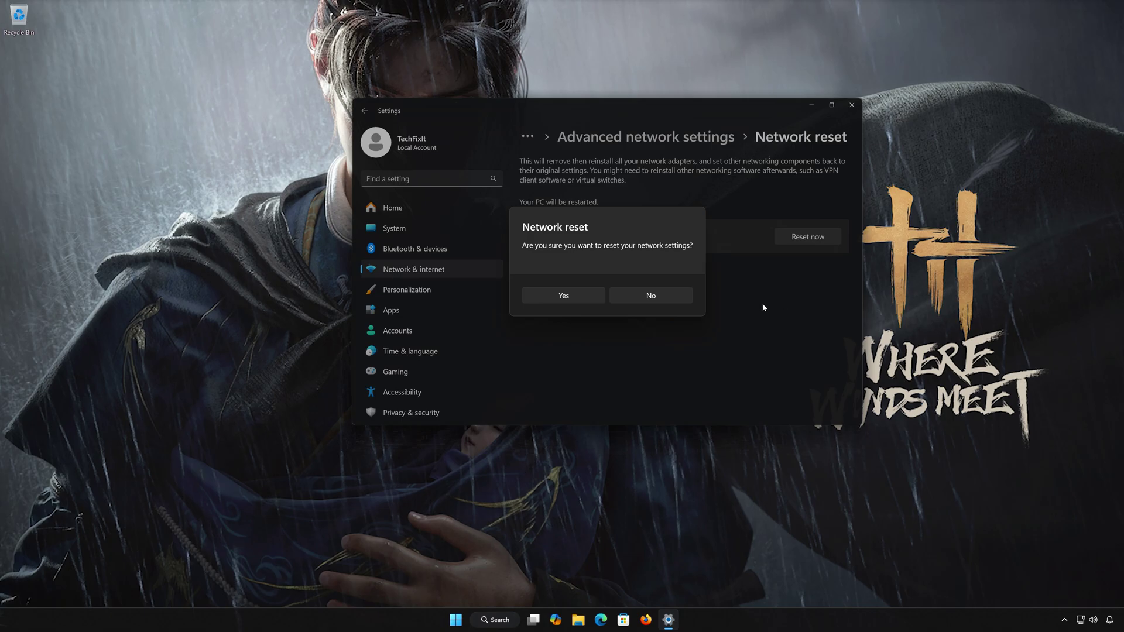
click(561, 301)
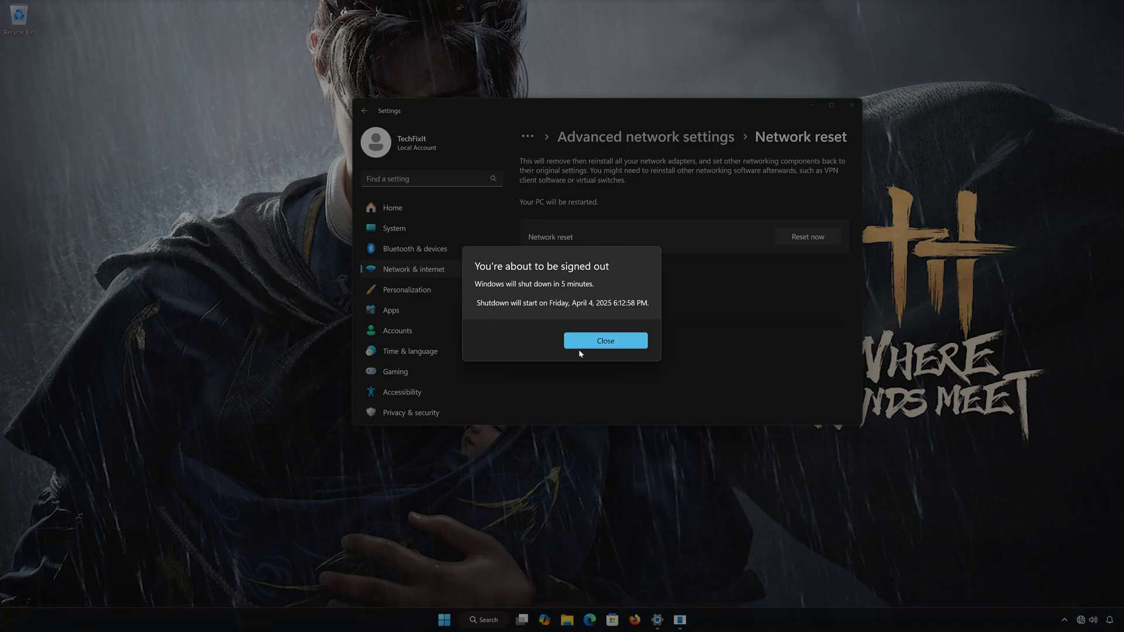
click(605, 341)
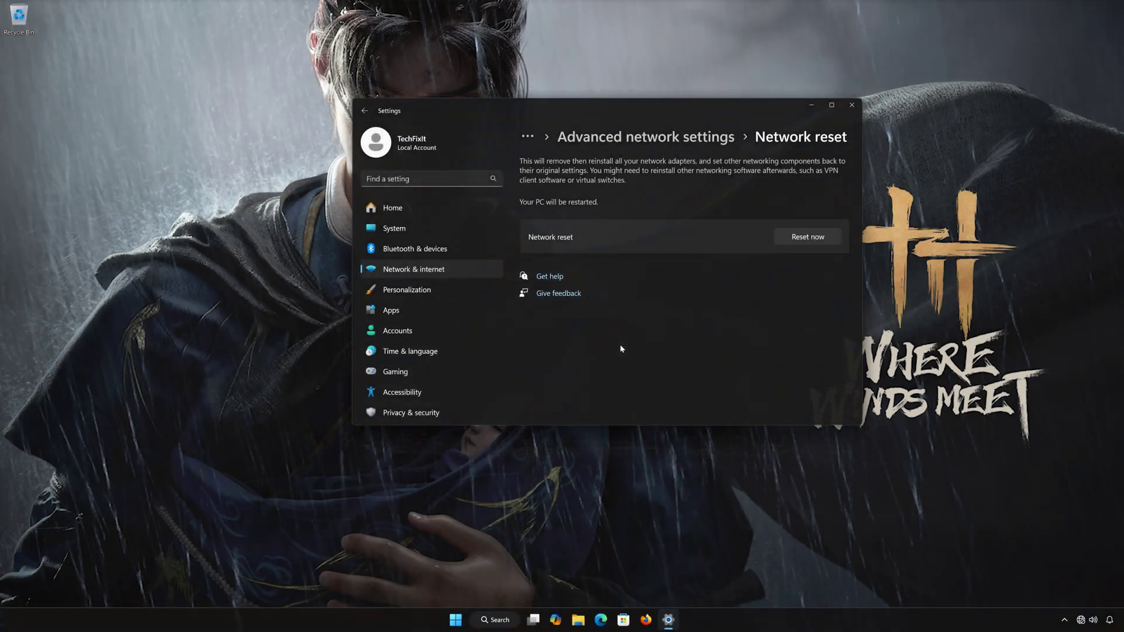
click(851, 104)
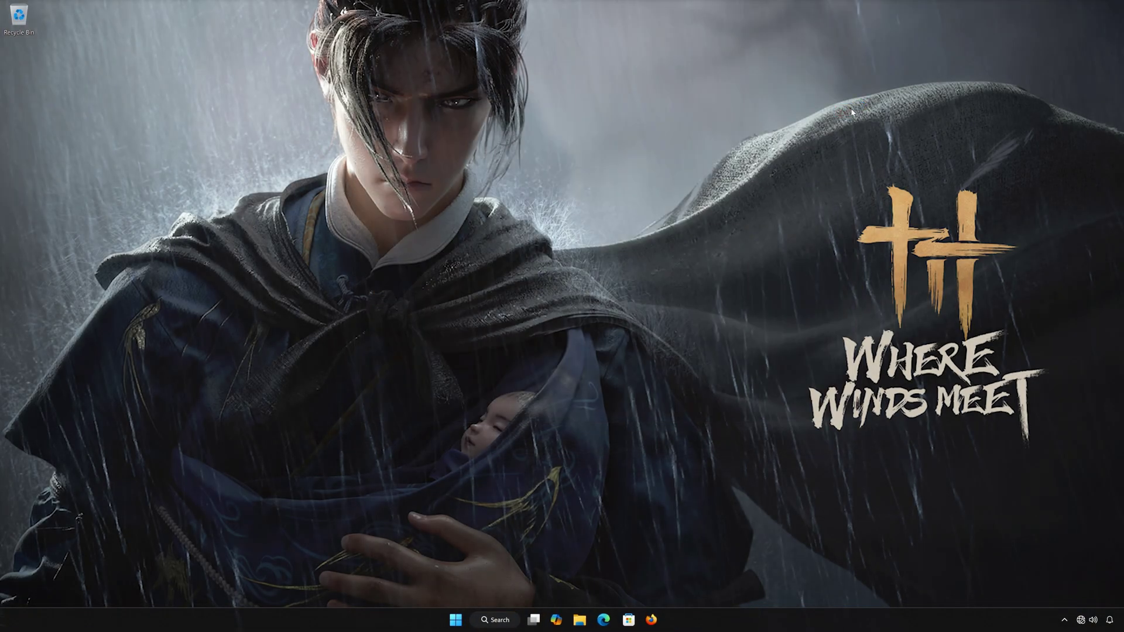
click(468, 620)
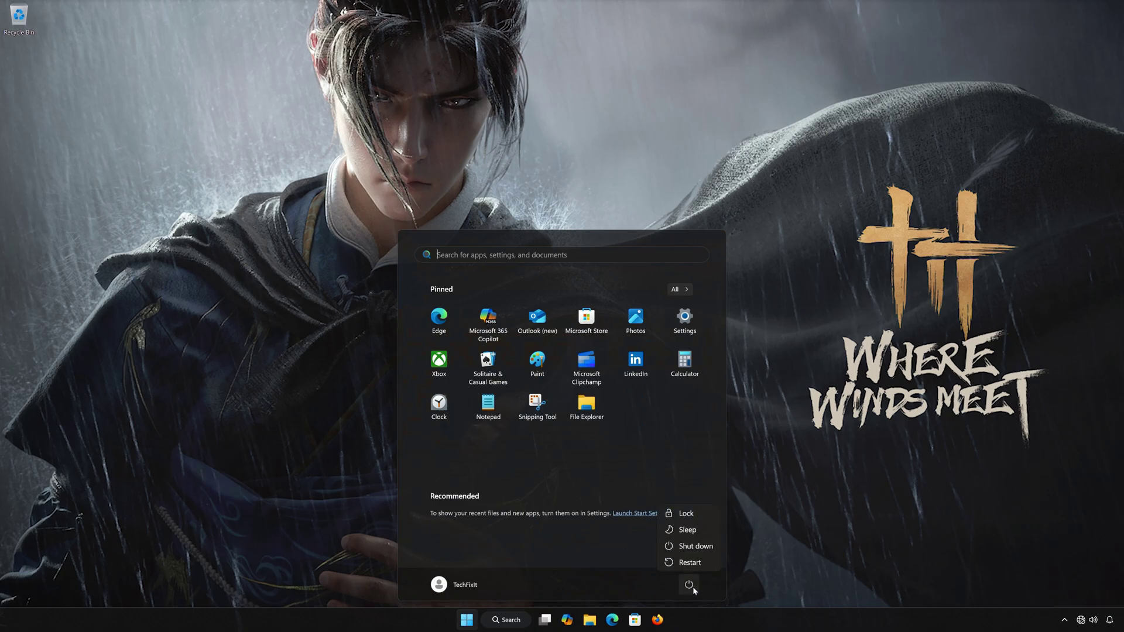